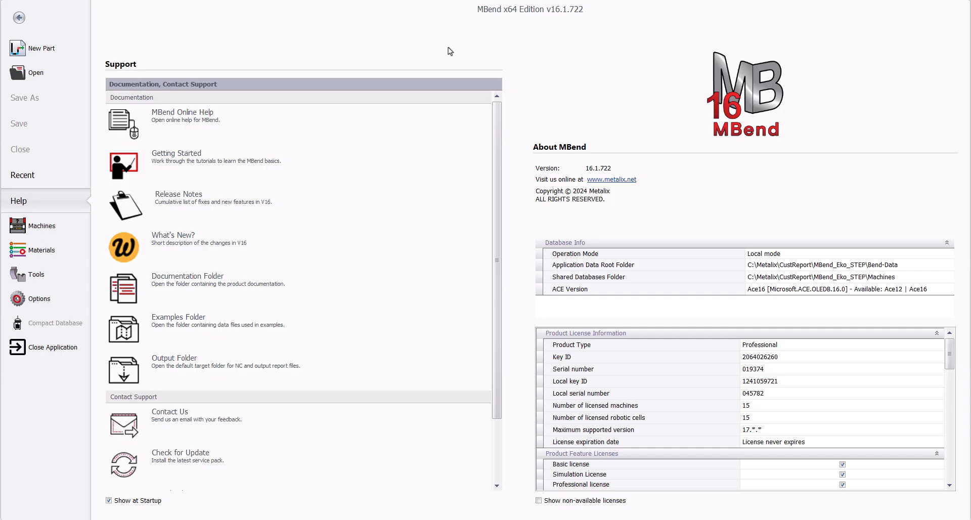
Start a new part from a new profile with material 2 Steel44 and a part width of 275 mm
{"action": "left_click", "coordinate": [51, 46]}
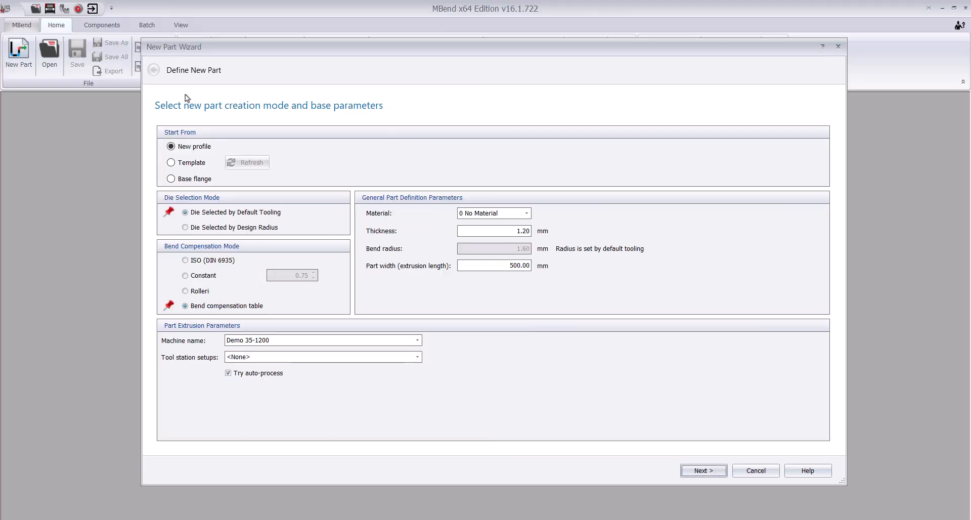
{"action": "left_click", "coordinate": [491, 213]}
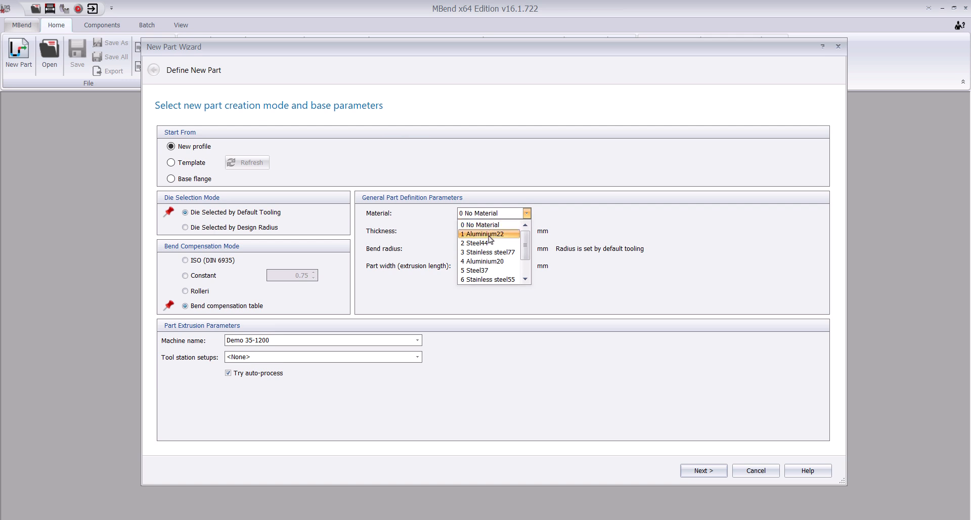
{"action": "left_click", "coordinate": [489, 245]}
{"action": "left_click", "coordinate": [495, 265]}
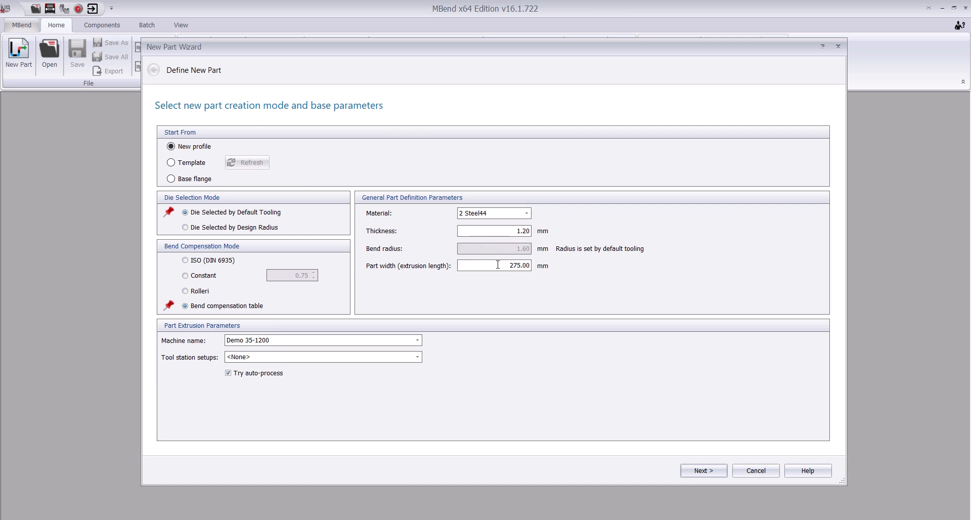
{"action": "type", "text": "275"}
{"action": "left_click", "coordinate": [701, 471]}
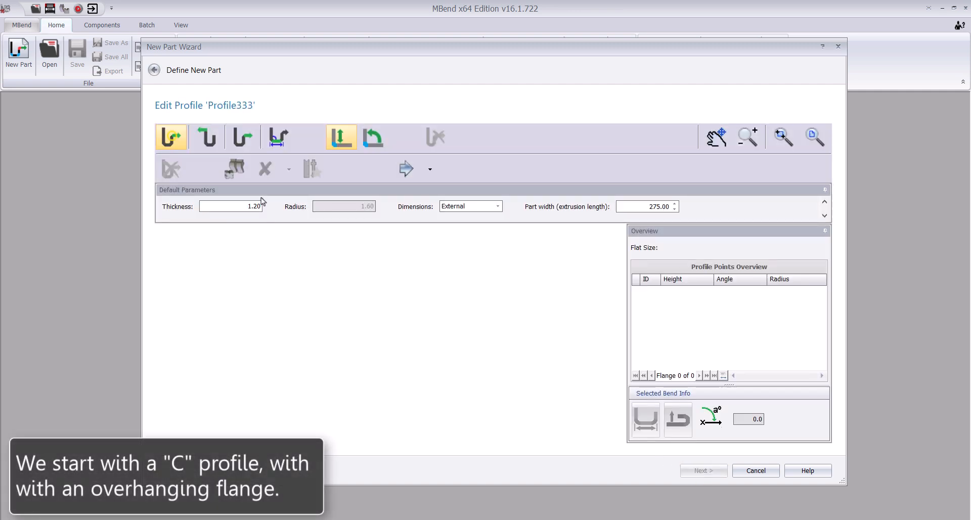
Sketch an open C profile of five perpendicular flanges, about 37, 96, 249, 96 and 75 mm long
{"action": "left_click", "coordinate": [245, 147]}
{"action": "left_click", "coordinate": [219, 271]}
{"action": "left_click", "coordinate": [220, 347]}
{"action": "left_click", "coordinate": [420, 348]}
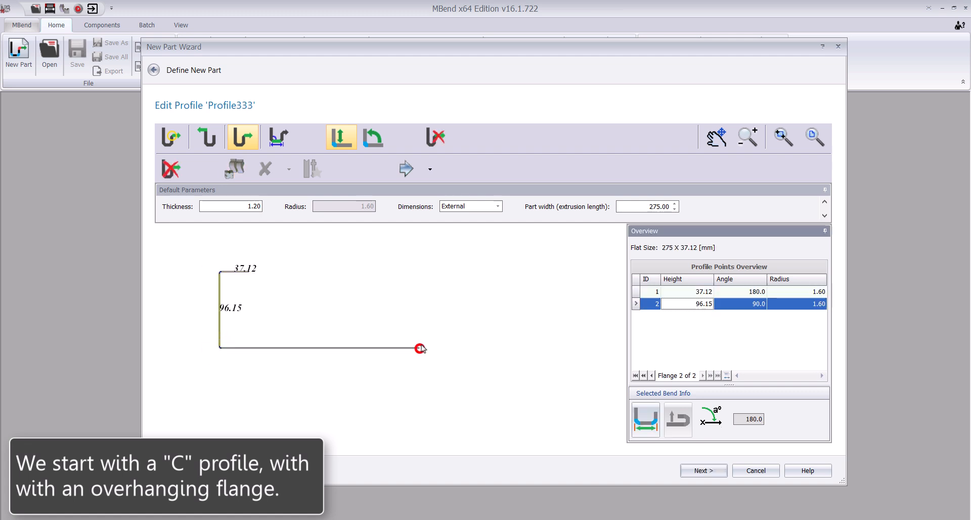
{"action": "left_click", "coordinate": [419, 272]}
{"action": "left_click", "coordinate": [360, 272]}
Set the height of flange 1 to 10 mm and flange 2 to 25 mm
{"action": "left_click", "coordinate": [658, 292]}
{"action": "left_click", "coordinate": [683, 290]}
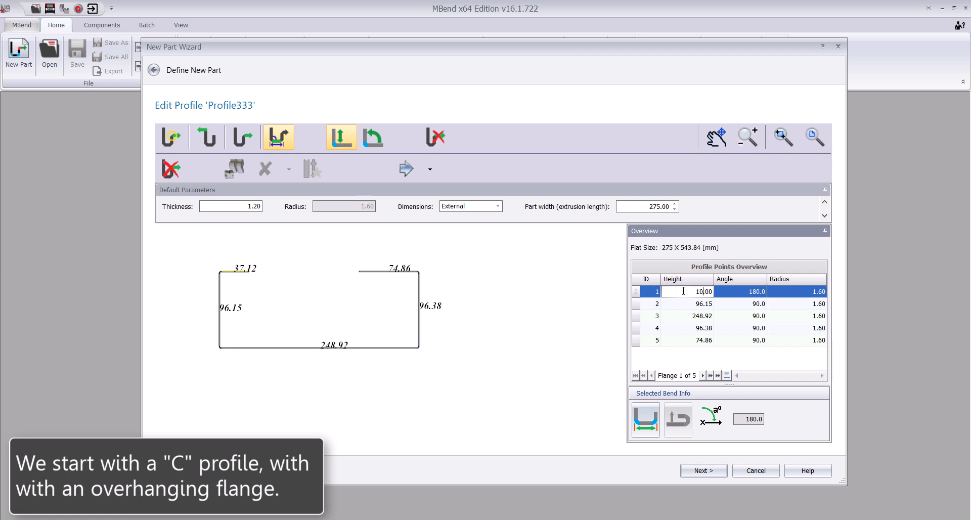
{"action": "left_click", "coordinate": [685, 303]}
{"action": "left_click", "coordinate": [685, 304]}
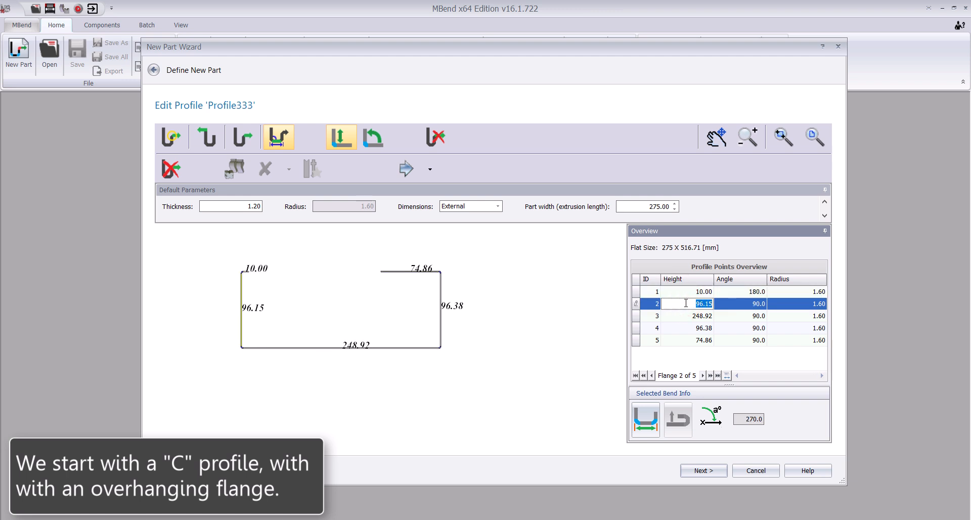
{"action": "type", "text": "25"}
{"action": "key", "text": "Return"}
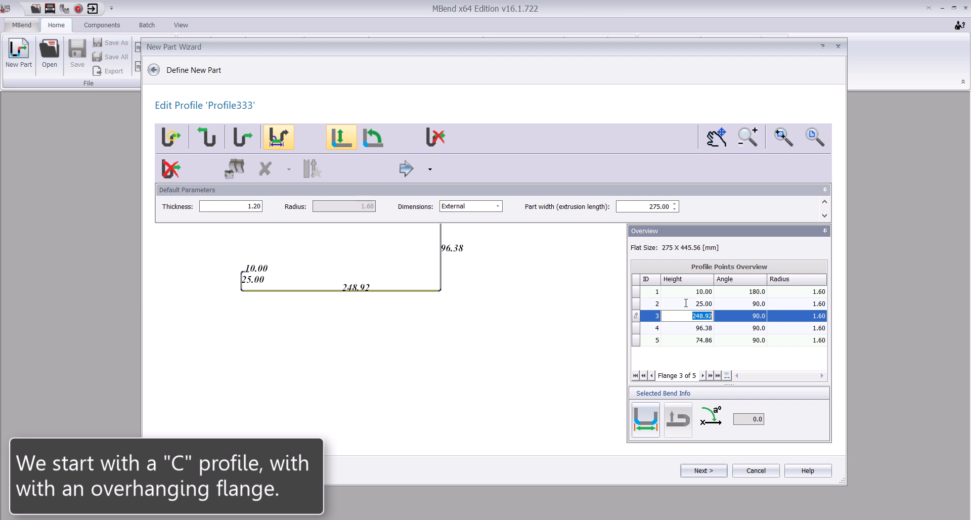
Set the heights of flanges 3, 4 and 5 to 60, 25 and 25 mm and complete the part definition
{"action": "key", "text": "Return"}
{"action": "type", "text": "25"}
{"action": "key", "text": "Return"}
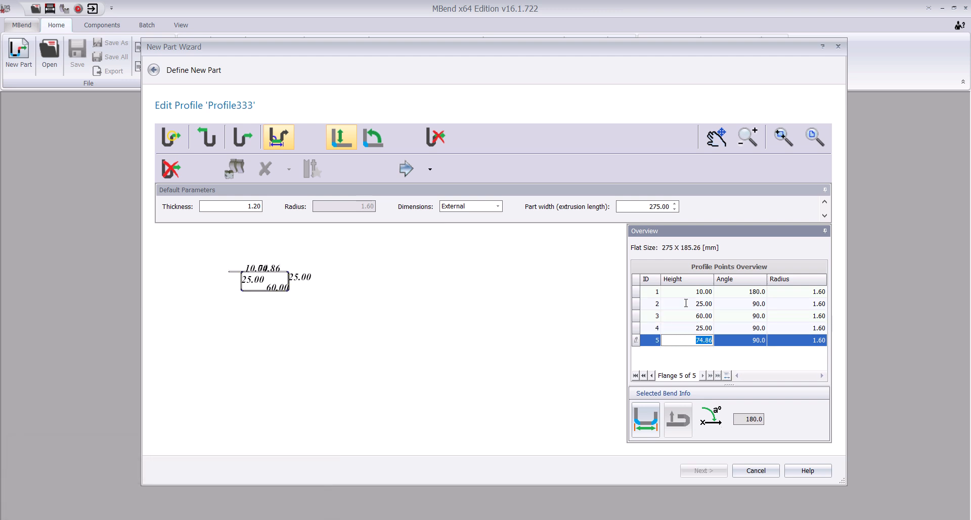
{"action": "key", "text": "Up"}
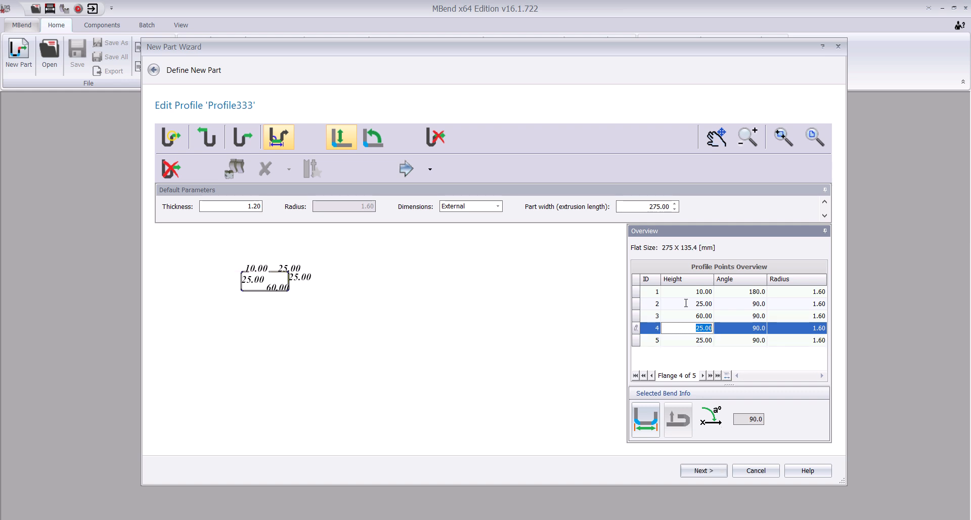
{"action": "left_click", "coordinate": [809, 142]}
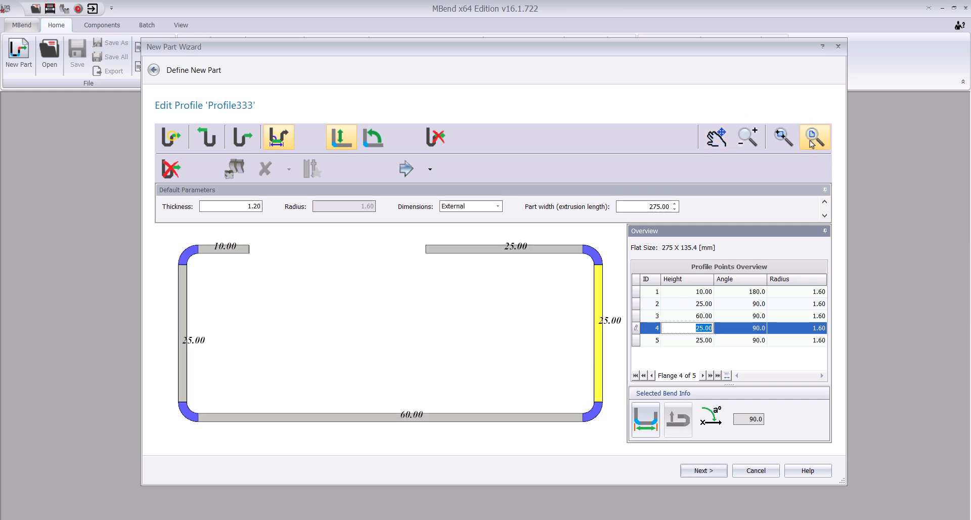
{"action": "left_click", "coordinate": [696, 470]}
{"action": "left_click", "coordinate": [695, 469]}
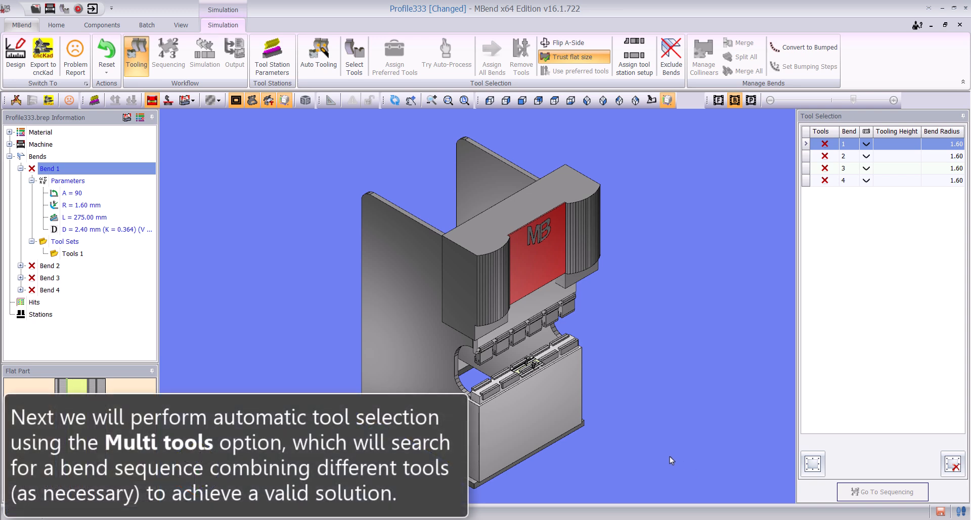
Run automatic tool selection in Multi-Tools mode, stop after the first valid solution and accept it, going directly to simulation
{"action": "left_click", "coordinate": [326, 60]}
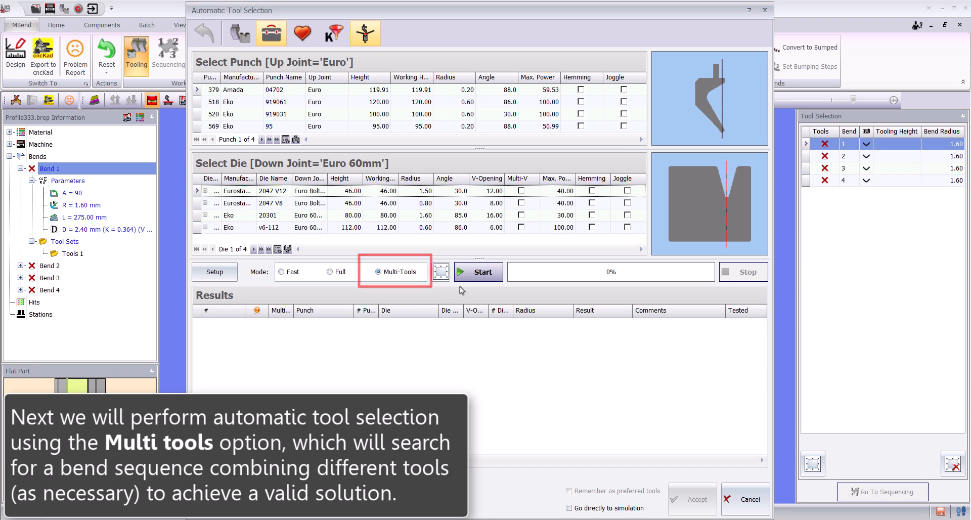
{"action": "left_click", "coordinate": [481, 273]}
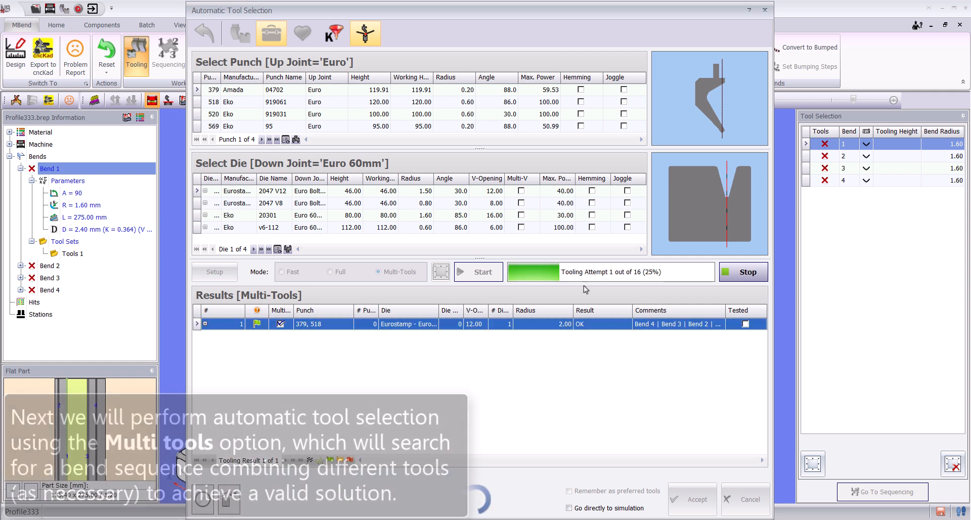
{"action": "left_click", "coordinate": [737, 275]}
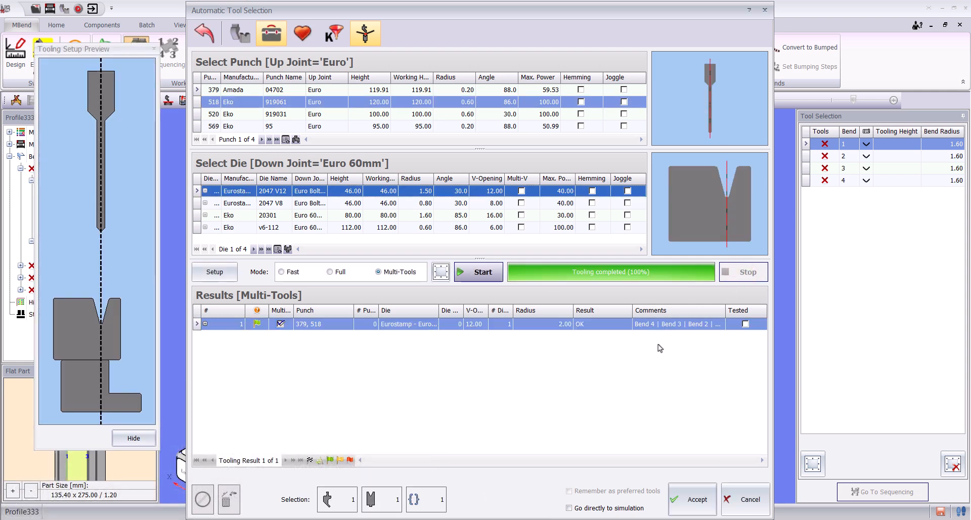
{"action": "left_click", "coordinate": [626, 508]}
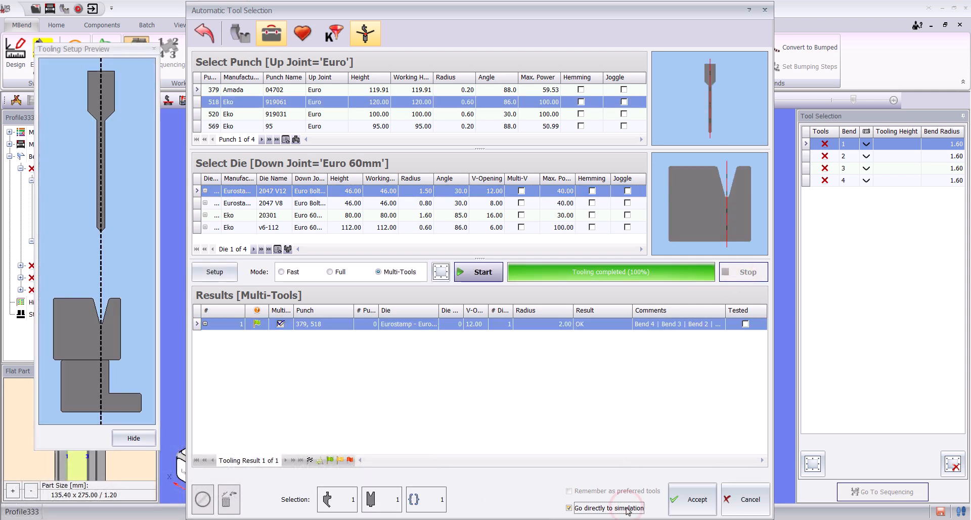
{"action": "left_click", "coordinate": [681, 501]}
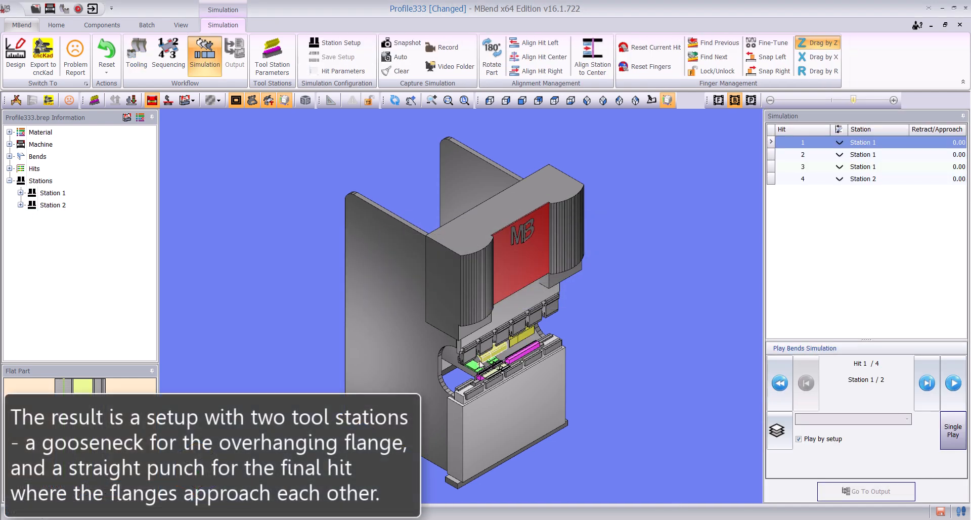
Play the full bend simulation with a close view of the two tool stations
{"action": "middle_click_drag", "start_coordinate": [465, 317], "coordinate": [499, 373]}
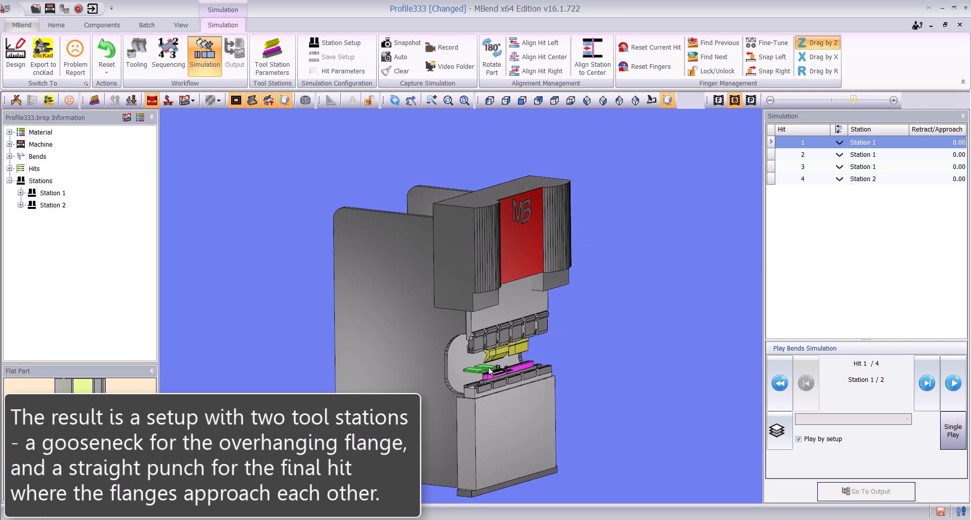
{"action": "scroll", "coordinate": [500, 373], "scroll_direction": "up", "scroll_amount": 3}
{"action": "scroll", "coordinate": [499, 373], "scroll_direction": "up", "scroll_amount": 3}
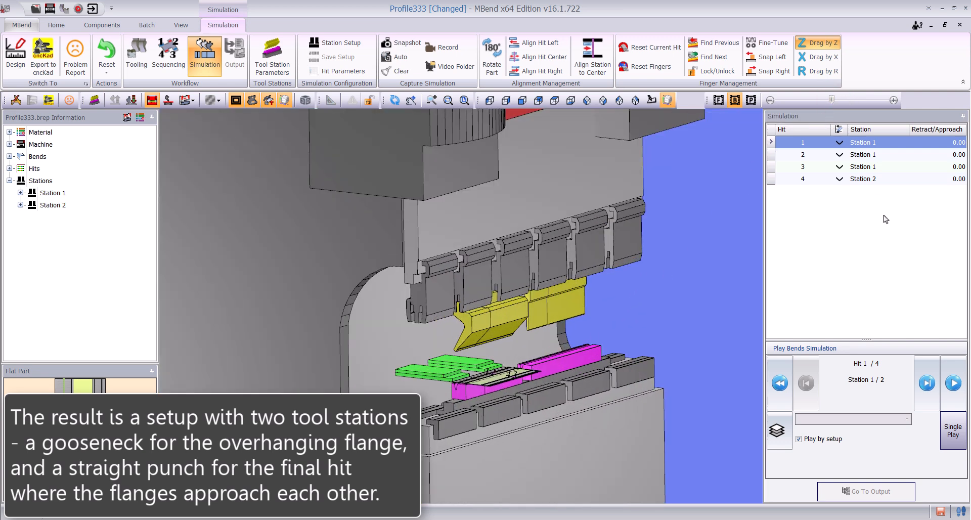
{"action": "left_click", "coordinate": [954, 383]}
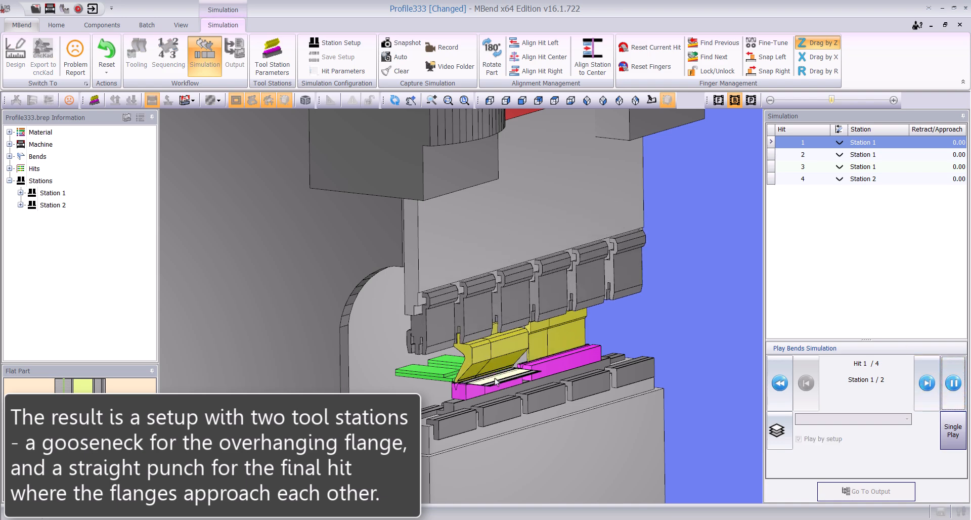
{"action": "scroll", "coordinate": [503, 380], "scroll_direction": "up", "scroll_amount": 2}
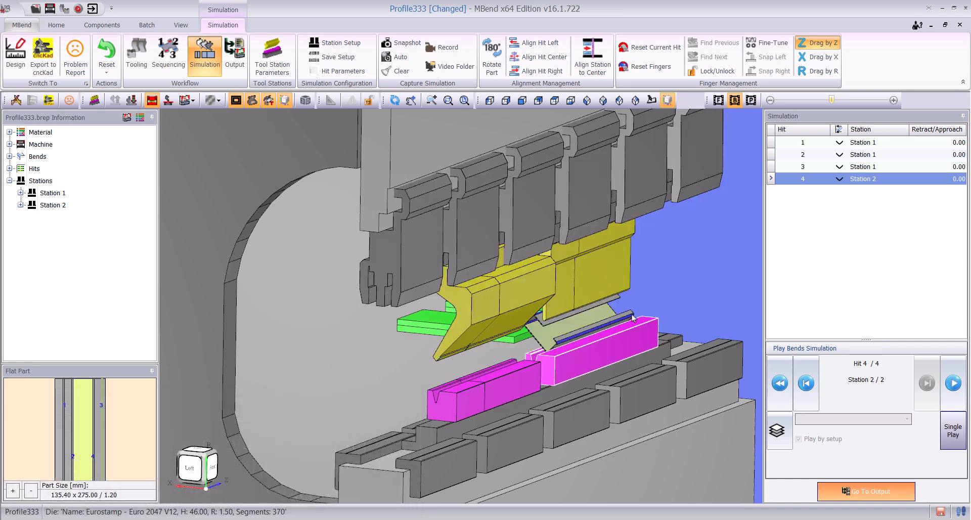
For hit 3, step the back-gauge finger forward through the available gauging positions to a better one
{"action": "left_click", "coordinate": [793, 170]}
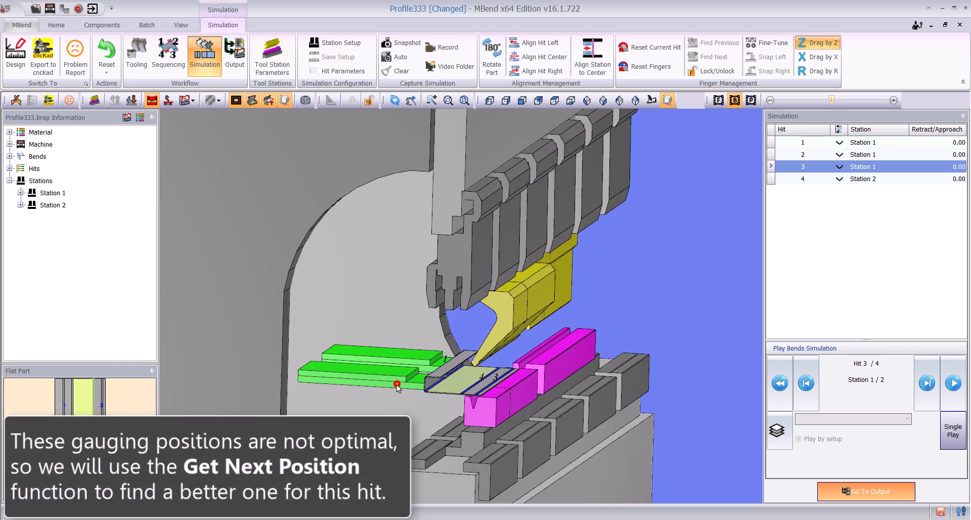
{"action": "left_click", "coordinate": [397, 385]}
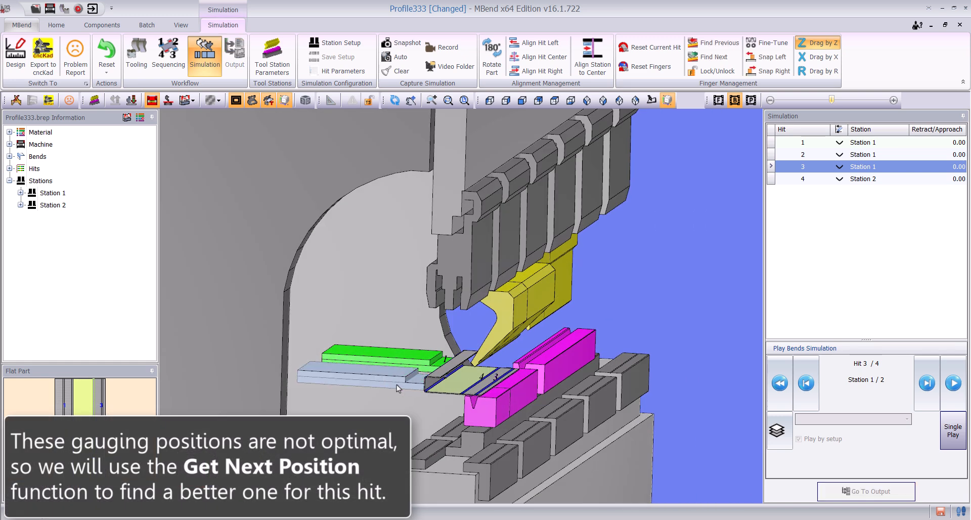
{"action": "left_click", "coordinate": [698, 57]}
{"action": "left_click", "coordinate": [698, 56]}
{"action": "left_click", "coordinate": [698, 57]}
{"action": "left_click", "coordinate": [634, 340]}
{"action": "middle_click_drag", "start_coordinate": [633, 339], "coordinate": [466, 400]}
{"action": "scroll", "coordinate": [466, 400], "scroll_direction": "up", "scroll_amount": 4}
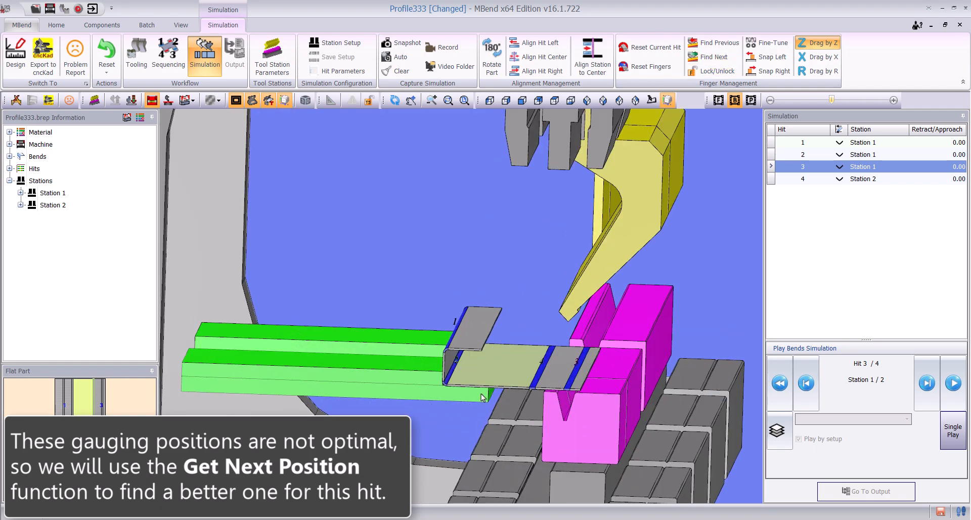
Rotate the part 180° for hit 4 at Station 2
{"action": "scroll", "coordinate": [466, 349], "scroll_direction": "down", "scroll_amount": 2}
{"action": "middle_click_drag", "start_coordinate": [611, 342], "coordinate": [717, 234]}
{"action": "left_click", "coordinate": [804, 179]}
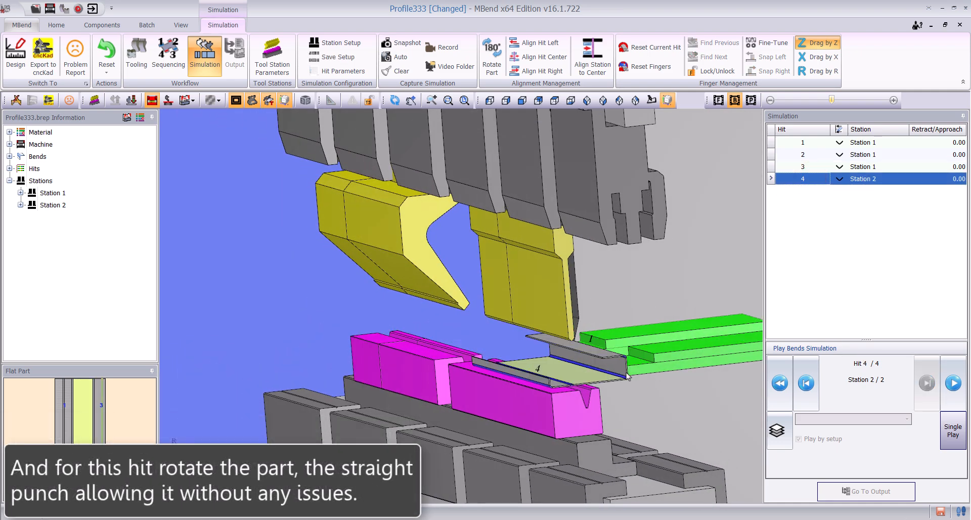
{"action": "scroll", "coordinate": [586, 403], "scroll_direction": "up", "scroll_amount": 1}
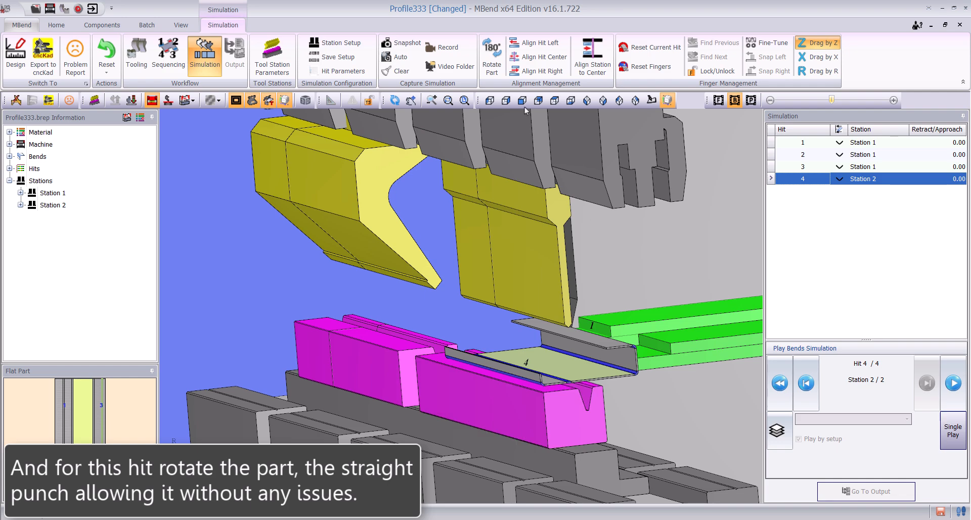
{"action": "left_click", "coordinate": [491, 54]}
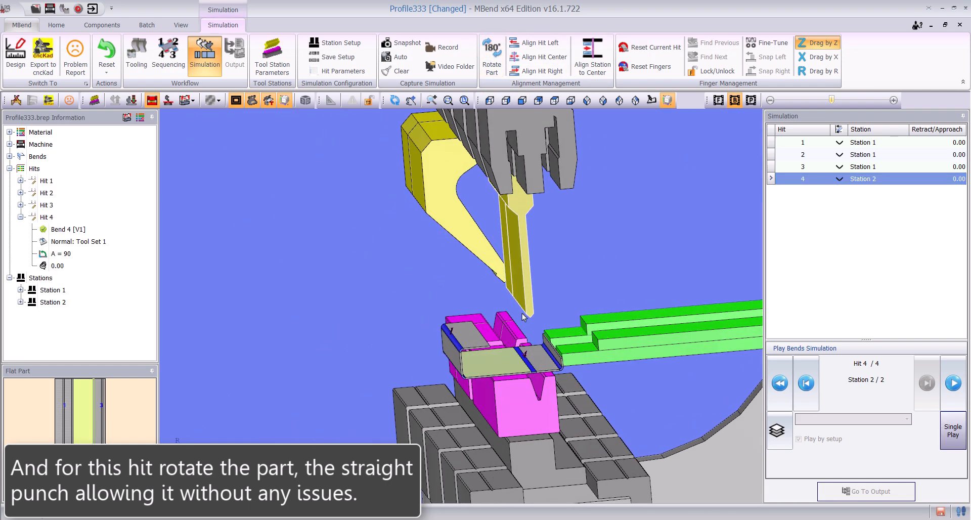
Simulate hit 4 and examine the clearance of the straight punch between the flanges with the punch lowered
{"action": "left_click", "coordinate": [954, 384]}
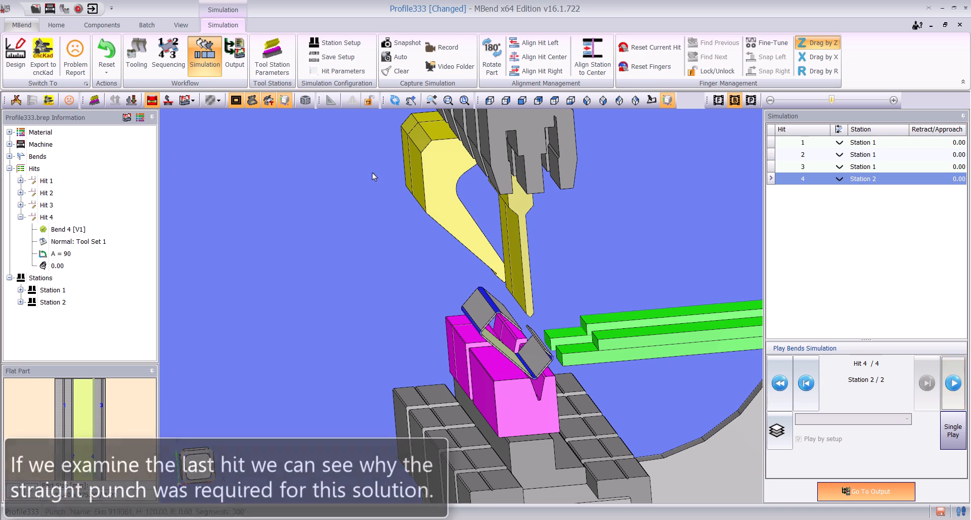
{"action": "left_click", "coordinate": [132, 101]}
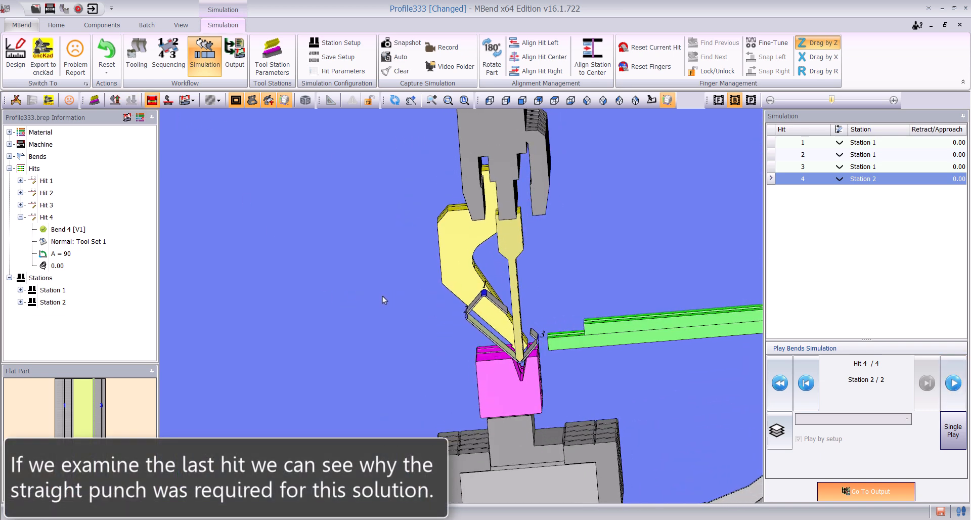
{"action": "scroll", "coordinate": [517, 337], "scroll_direction": "up", "scroll_amount": 4}
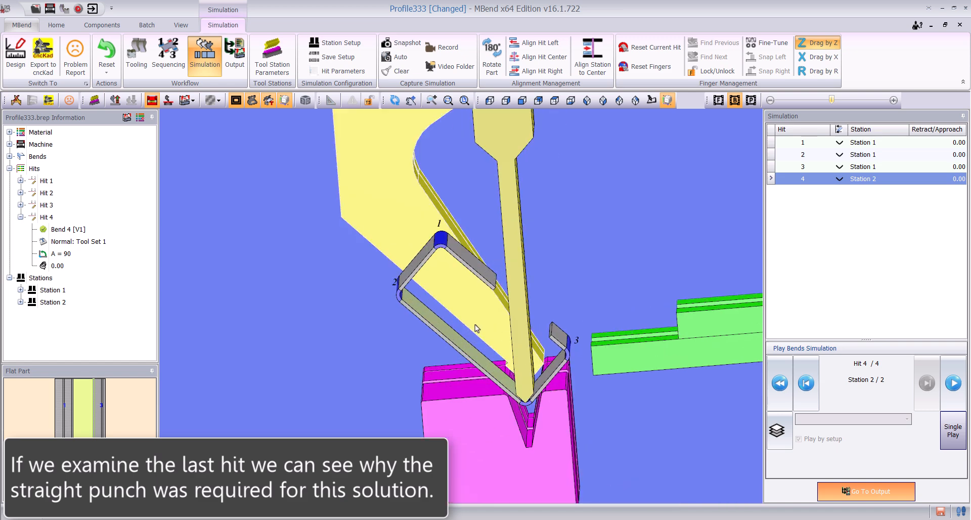
{"action": "scroll", "coordinate": [475, 327], "scroll_direction": "down", "scroll_amount": 4}
{"action": "middle_click_drag", "start_coordinate": [423, 331], "coordinate": [458, 335]}
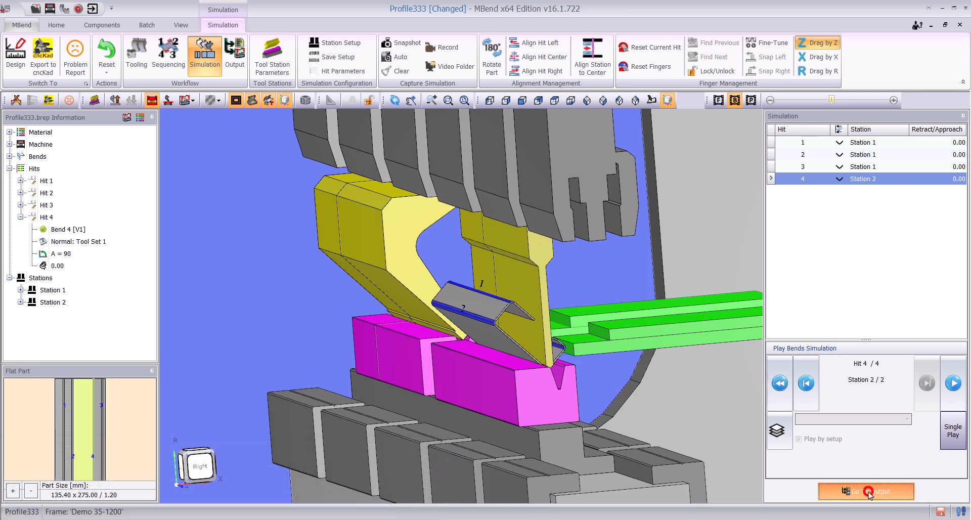
Generate the NC program Profile333 in C:\temp and open its output folder
{"action": "left_click", "coordinate": [866, 492]}
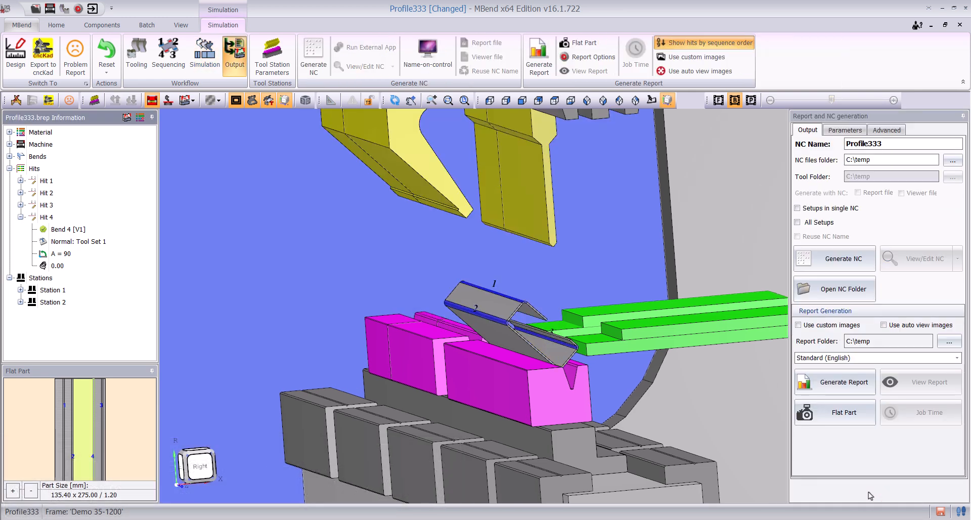
{"action": "left_click", "coordinate": [839, 260]}
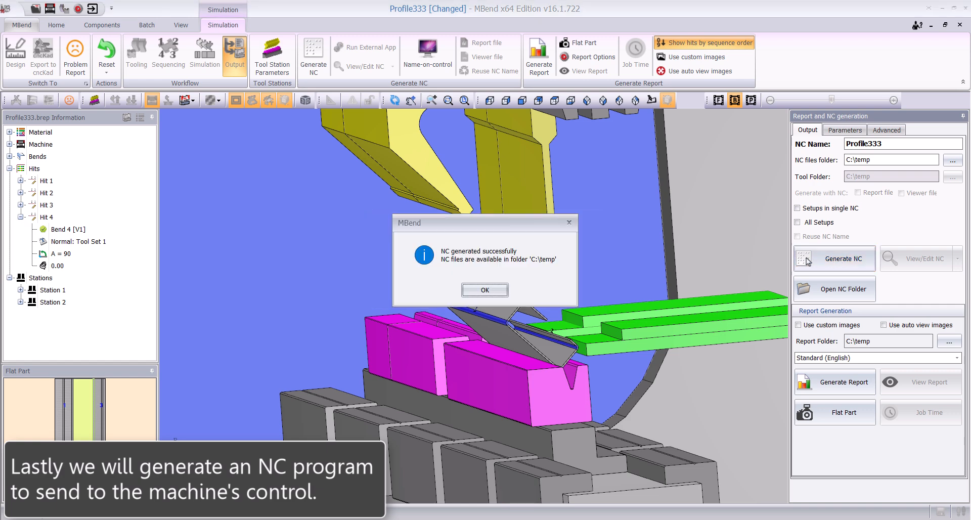
{"action": "left_click", "coordinate": [491, 290]}
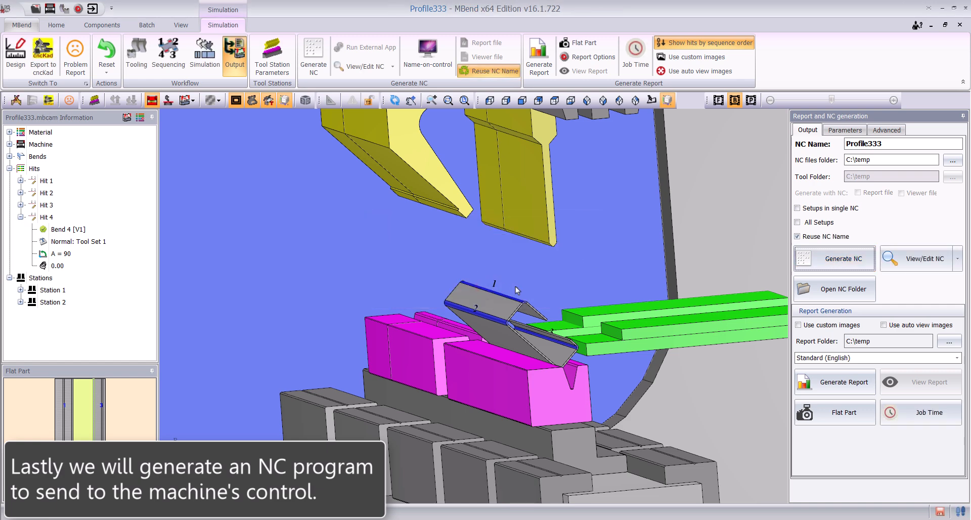
{"action": "left_click", "coordinate": [835, 289]}
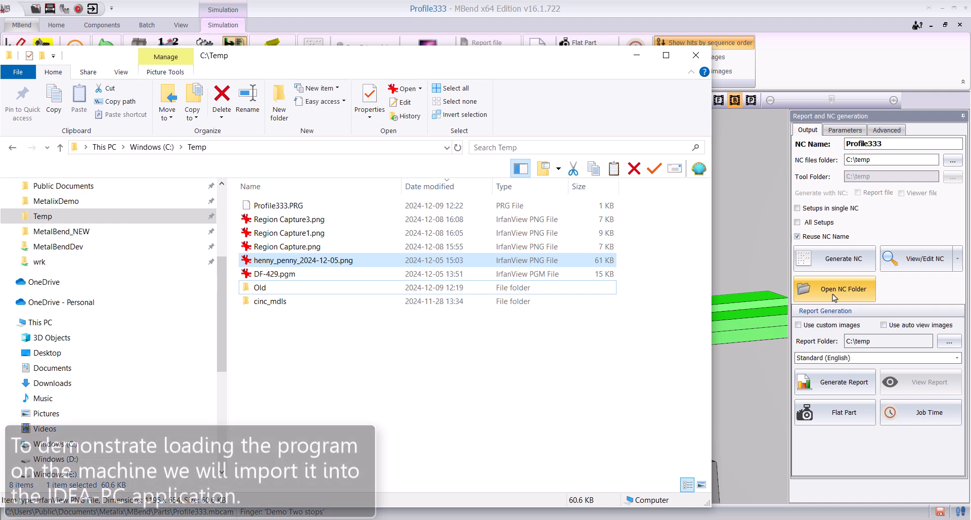
Copy Profile333.PRG from C:\Temp into the IDEA-PC USER\MBend folder in the virtual machine
{"action": "left_click", "coordinate": [279, 205]}
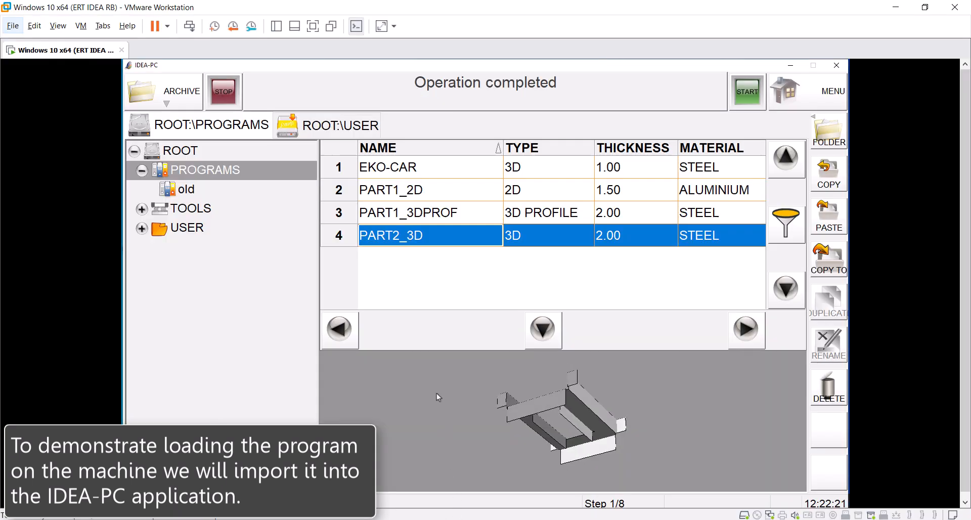
{"action": "key", "text": "alt+Tab"}
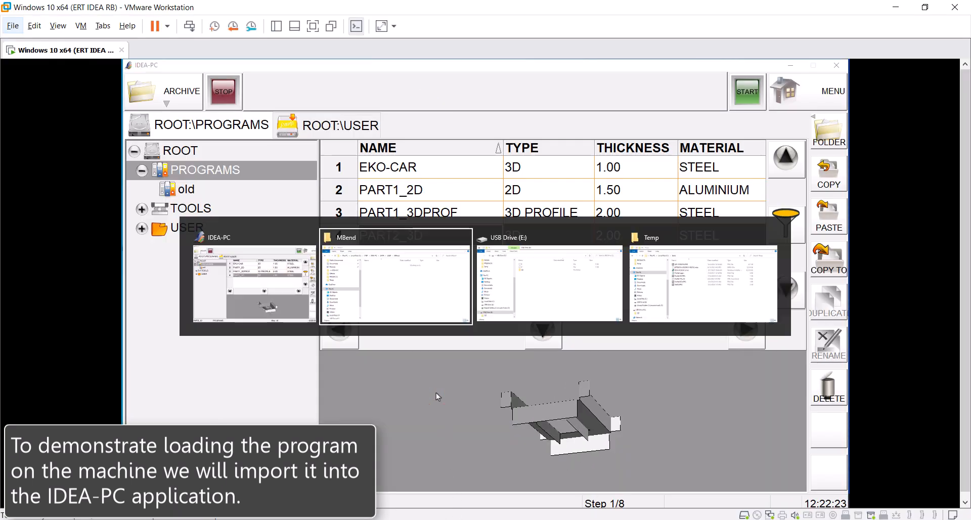
{"action": "left_click", "coordinate": [438, 278]}
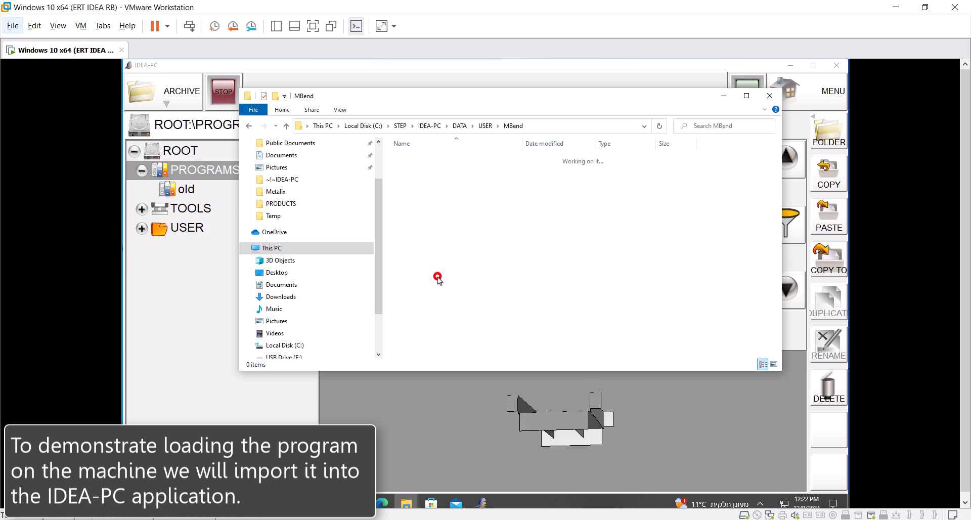
{"action": "right_click", "coordinate": [438, 278]}
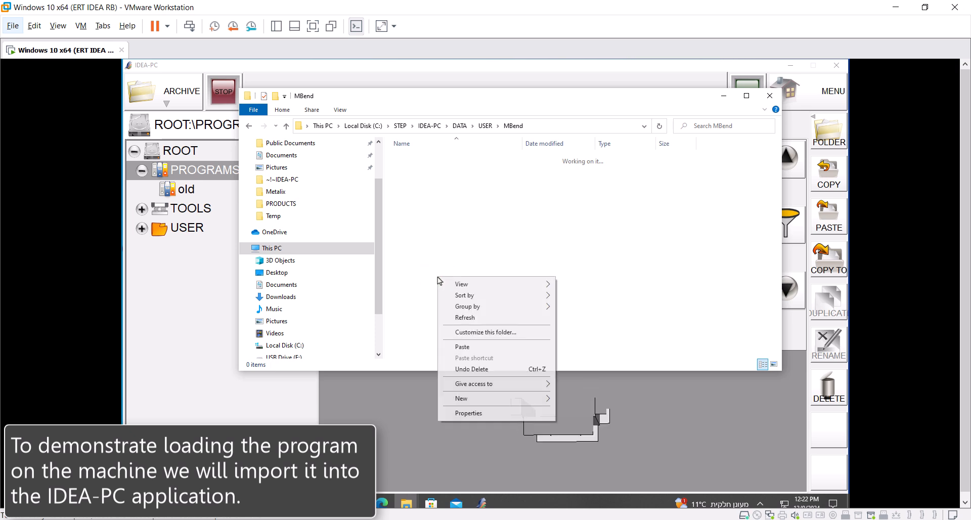
{"action": "left_click", "coordinate": [464, 349]}
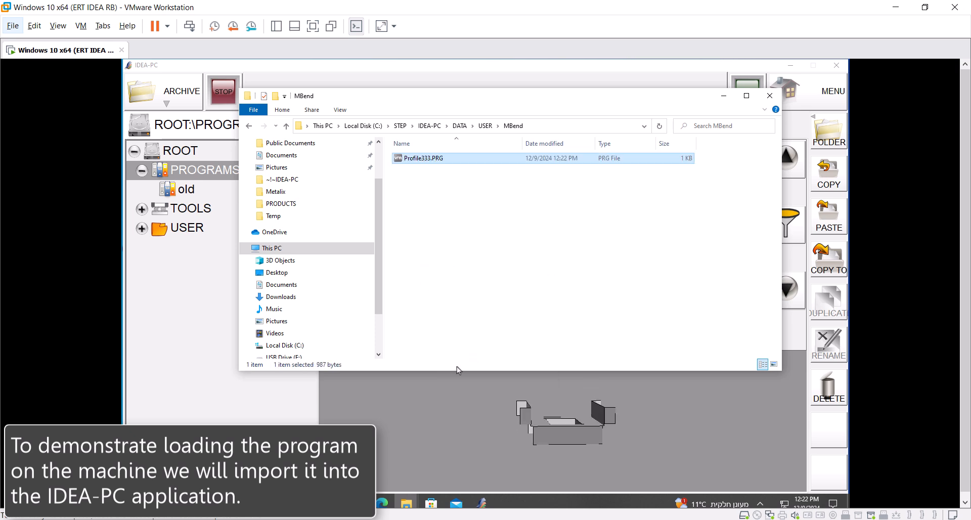
Switch to IDEA-PC and copy the Profile333 program from USER\MBend in the archive
{"action": "left_click", "coordinate": [443, 399]}
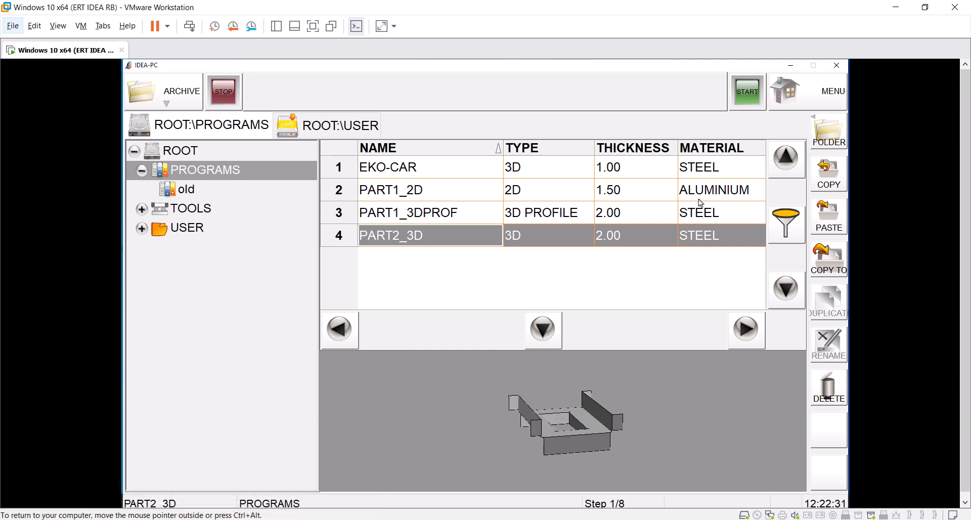
{"action": "left_click", "coordinate": [795, 99]}
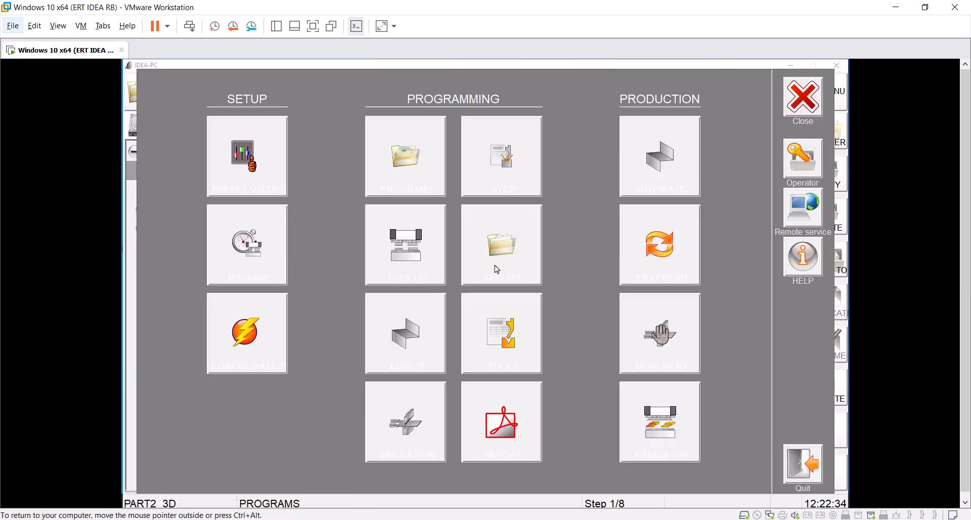
{"action": "left_click", "coordinate": [498, 270]}
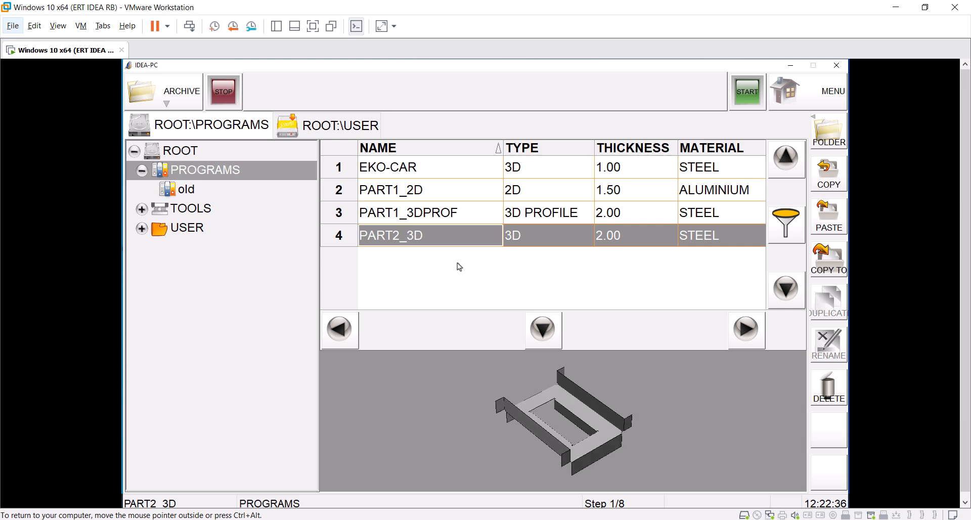
{"action": "left_click", "coordinate": [172, 229]}
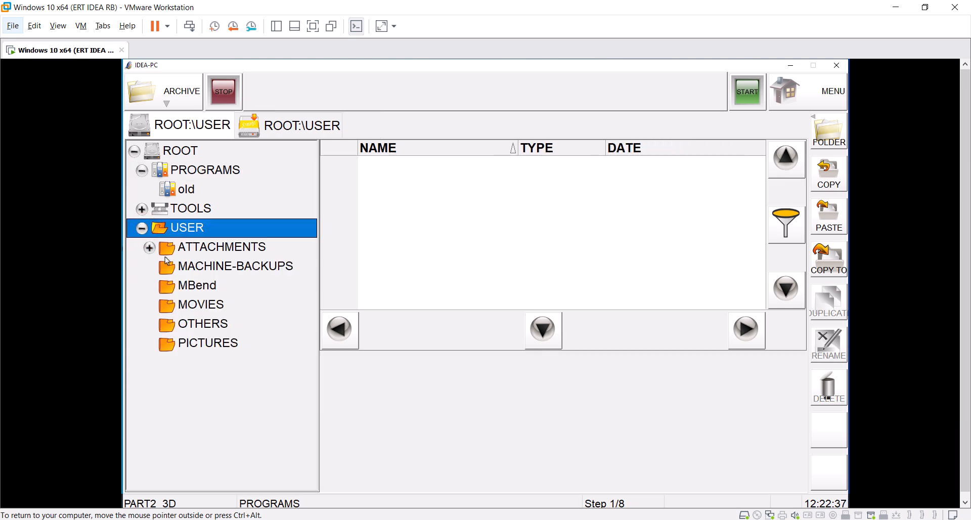
{"action": "left_click", "coordinate": [188, 288]}
{"action": "left_click", "coordinate": [390, 168]}
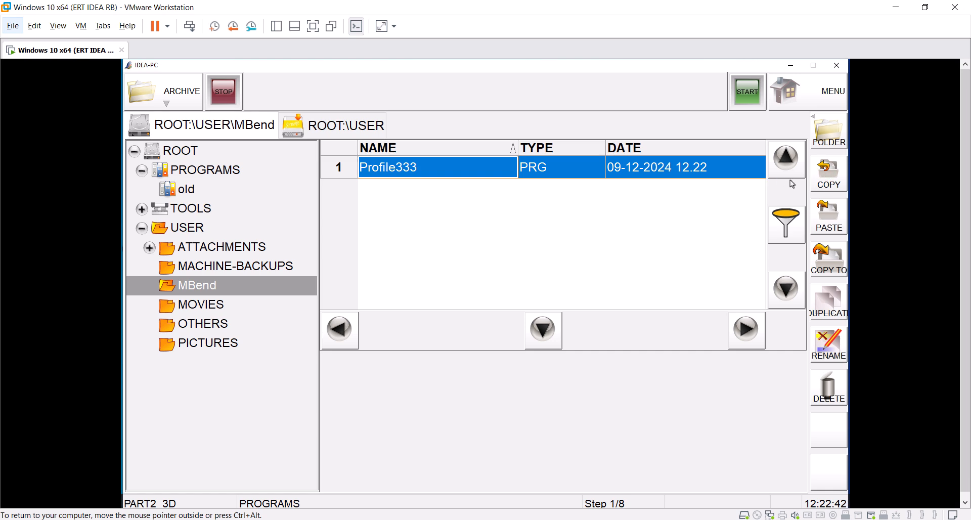
Import the copied Profile333 program into the archive's PROGRAMS folder and close the import report
{"action": "left_click", "coordinate": [185, 169]}
{"action": "left_click", "coordinate": [391, 254]}
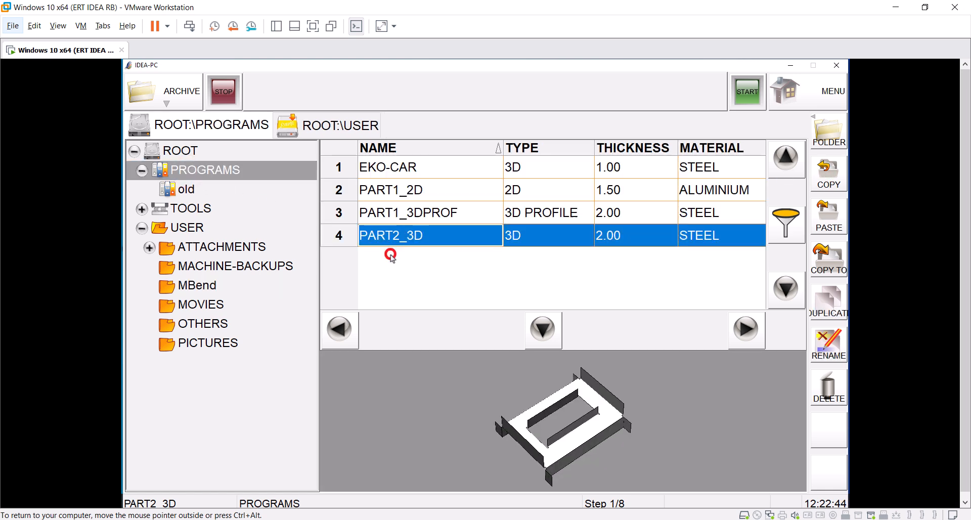
{"action": "left_click", "coordinate": [824, 224]}
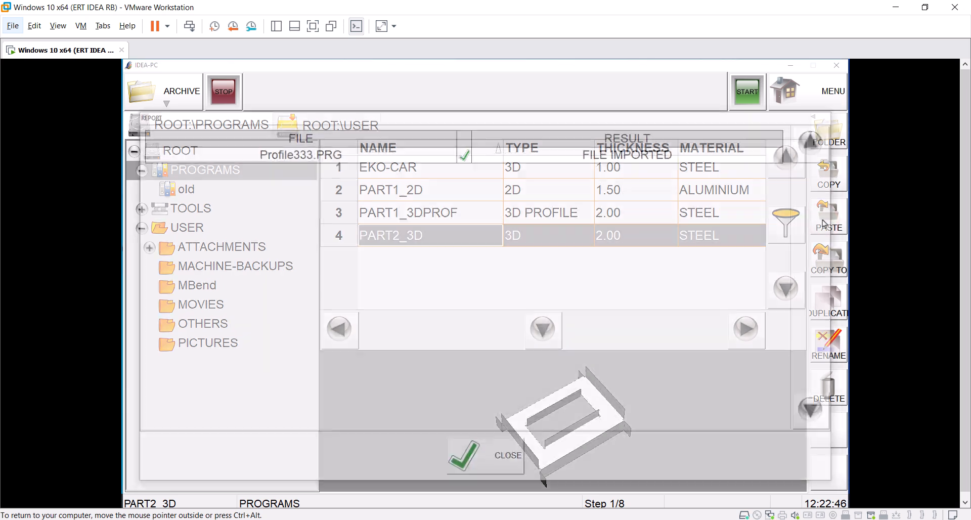
{"action": "left_click", "coordinate": [496, 459]}
Load Profile333 from the control's program list
{"action": "left_click", "coordinate": [169, 99]}
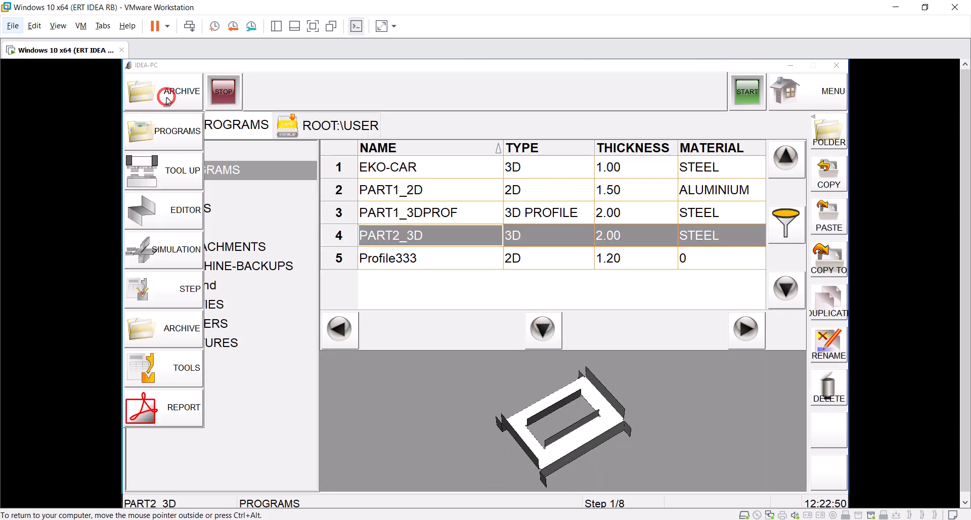
{"action": "left_click", "coordinate": [158, 132]}
{"action": "left_click", "coordinate": [206, 231]}
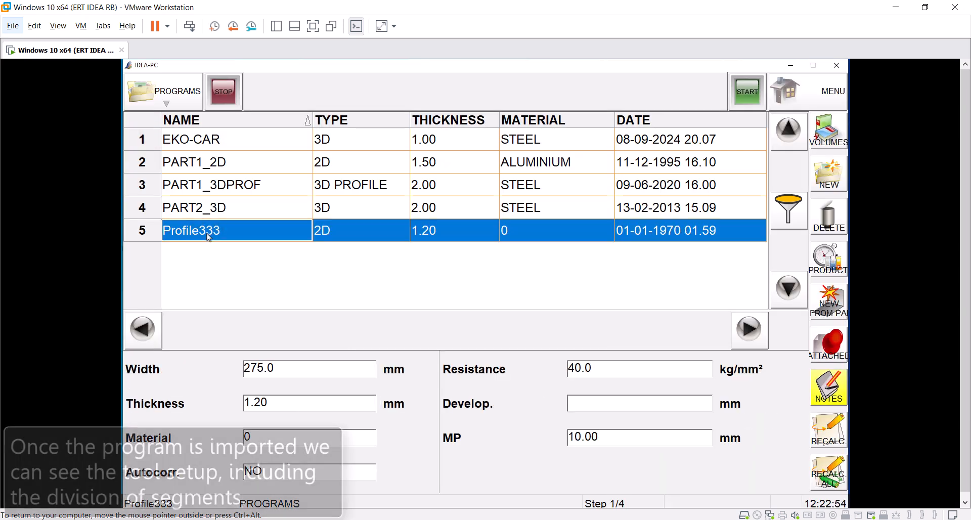
Examine the imported program's tool setup: punches, dies, die support and finger, including their segment division
{"action": "left_click", "coordinate": [182, 96]}
{"action": "left_click", "coordinate": [178, 173]}
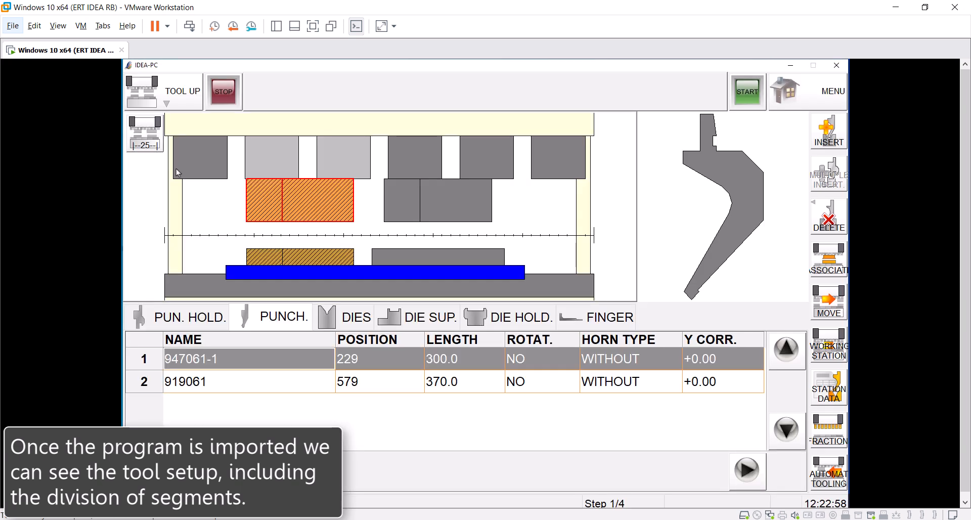
{"action": "left_click", "coordinate": [405, 208]}
{"action": "left_click", "coordinate": [327, 257]}
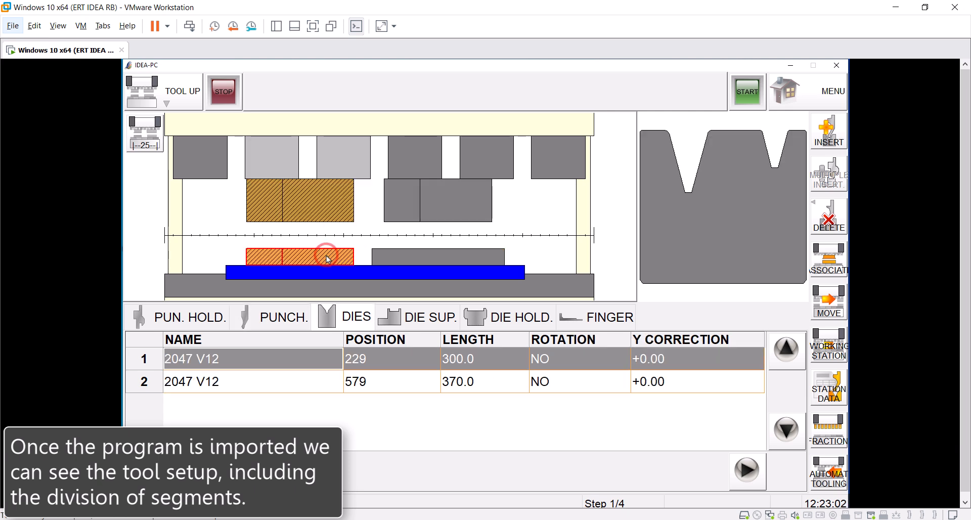
{"action": "left_click", "coordinate": [329, 272]}
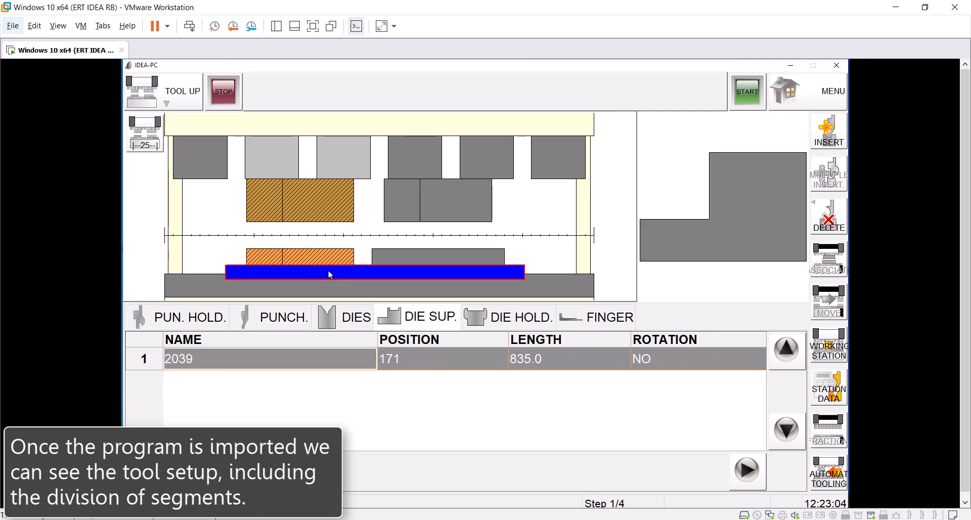
{"action": "left_click", "coordinate": [588, 322]}
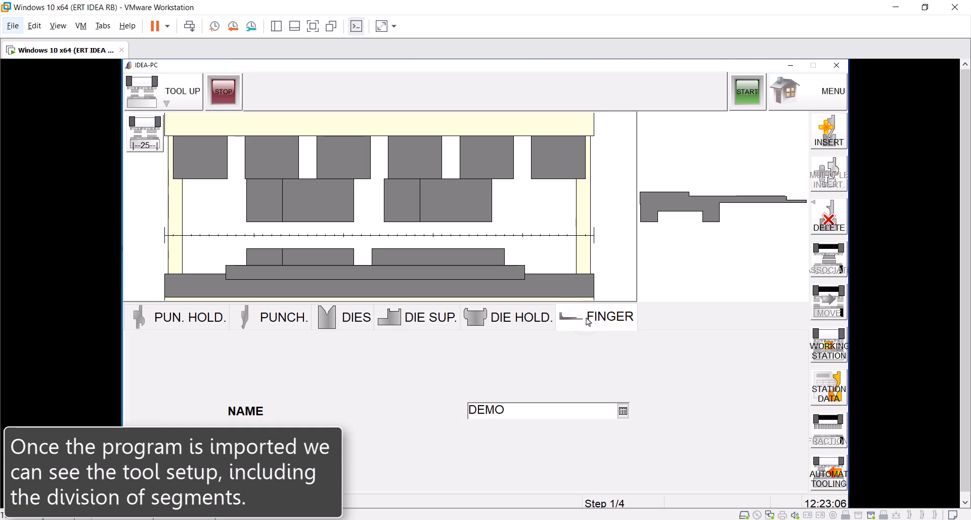
Review the numeric step data driving the machine's movement, going through to step 4 of the program
{"action": "left_click", "coordinate": [186, 108]}
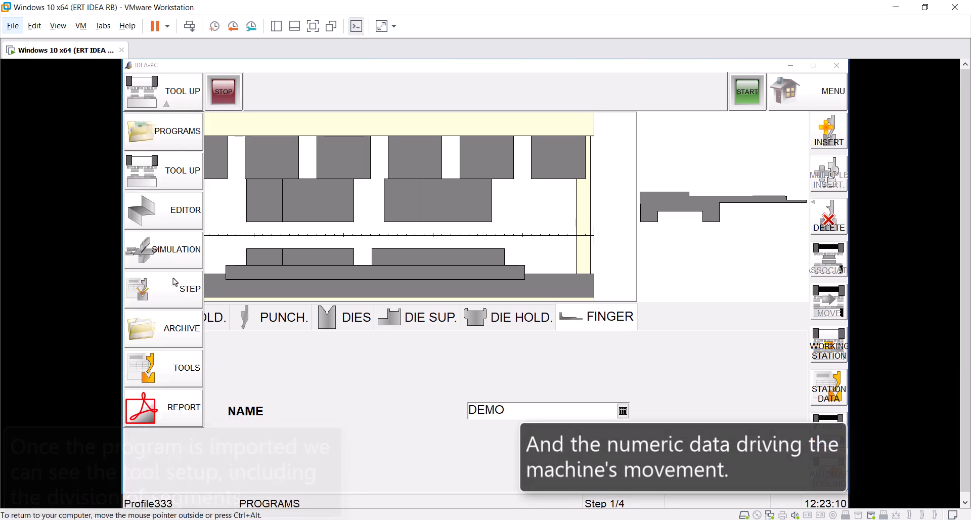
{"action": "left_click", "coordinate": [175, 282]}
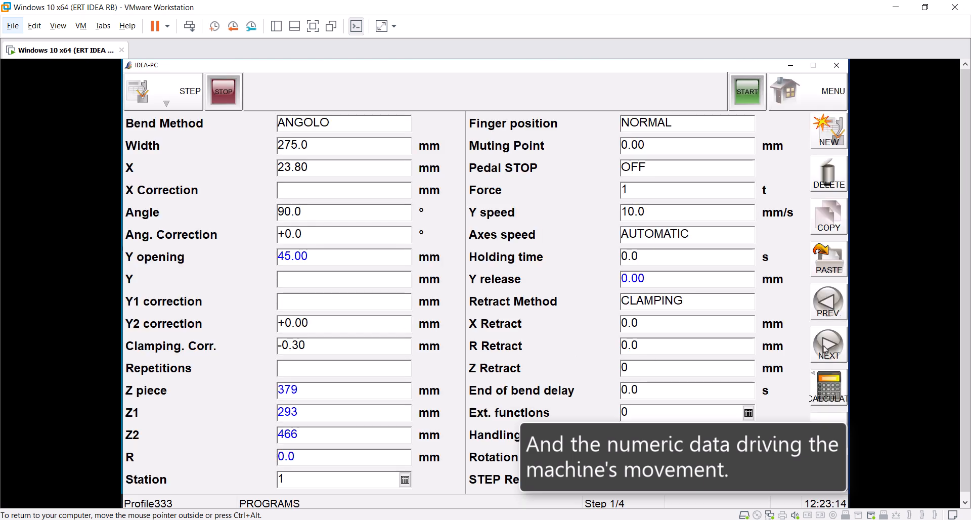
{"action": "left_click", "coordinate": [825, 348]}
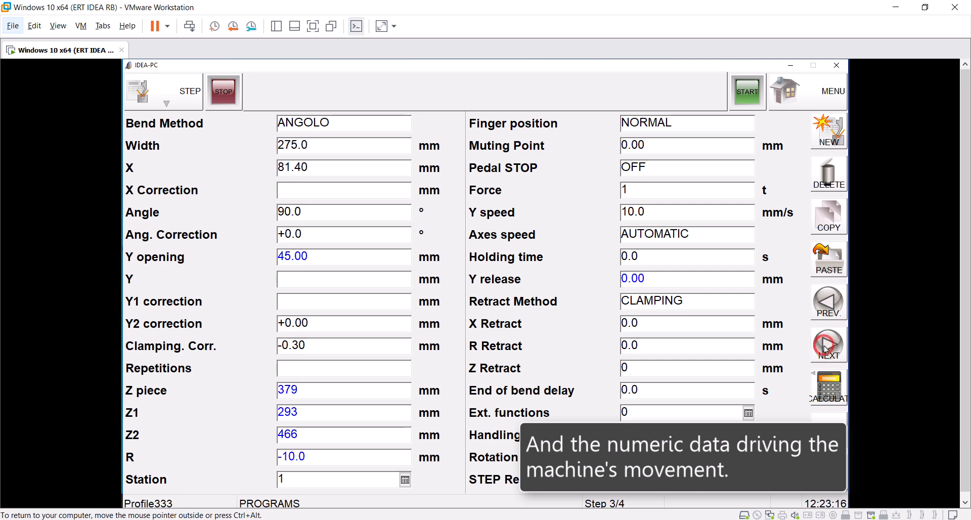
{"action": "left_click", "coordinate": [825, 348]}
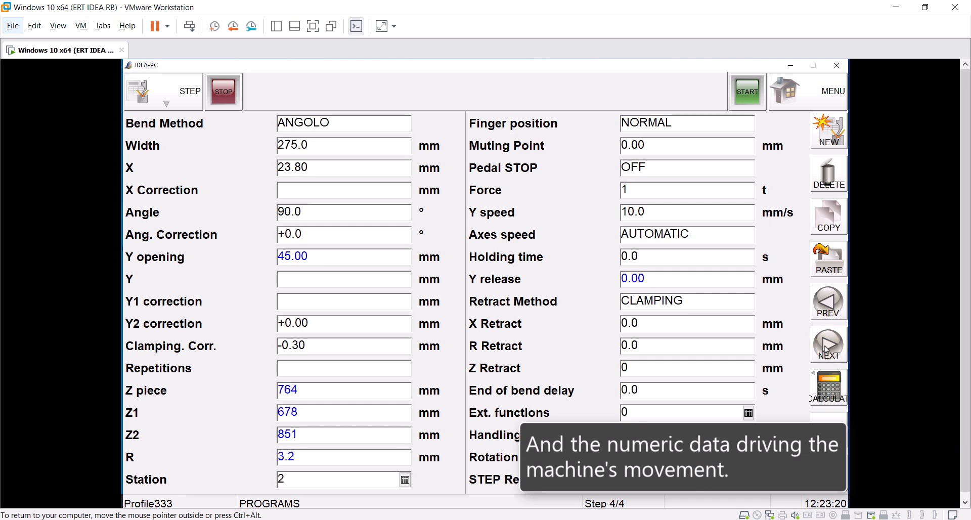
Switch back to MBend and view the whole press brake from the front, closing in on the tooling
{"action": "left_click", "coordinate": [894, 8]}
{"action": "left_click", "coordinate": [733, 156]}
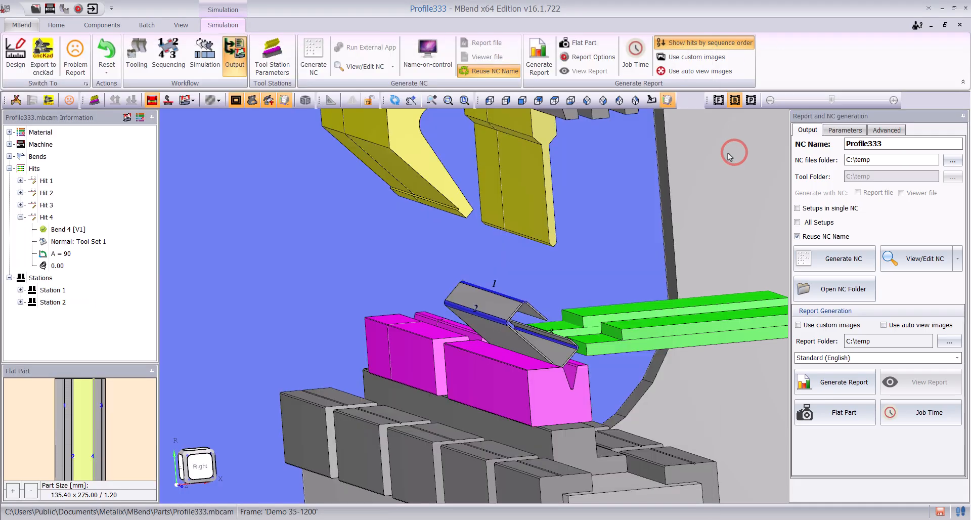
{"action": "middle_click", "coordinate": [608, 195]}
{"action": "middle_click_drag", "start_coordinate": [378, 271], "coordinate": [439, 271]}
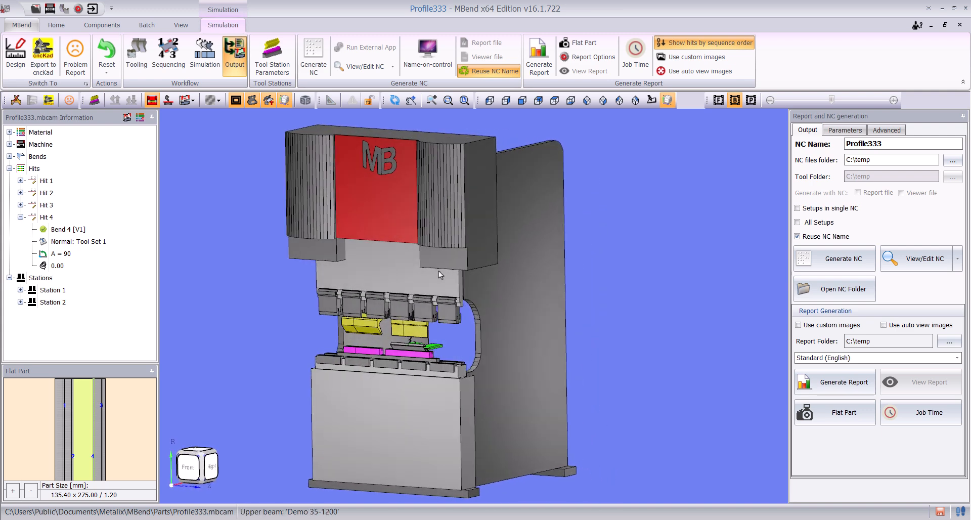
{"action": "scroll", "coordinate": [247, 201], "scroll_direction": "up", "scroll_amount": 2}
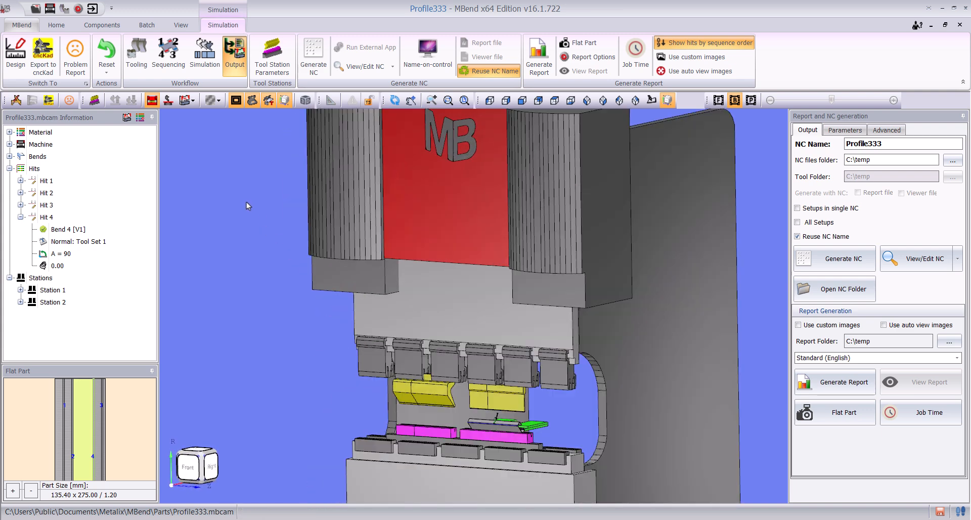